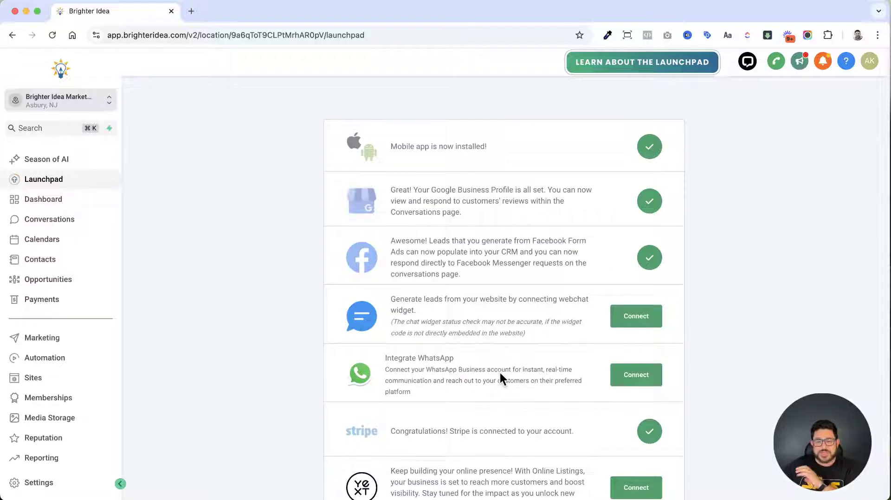
# - View the two five-star Facebook reviews, then start a blank Client Check In review request
pyautogui.scroll(-2, 500, 372)
pyautogui.scroll(-2, 491, 367)
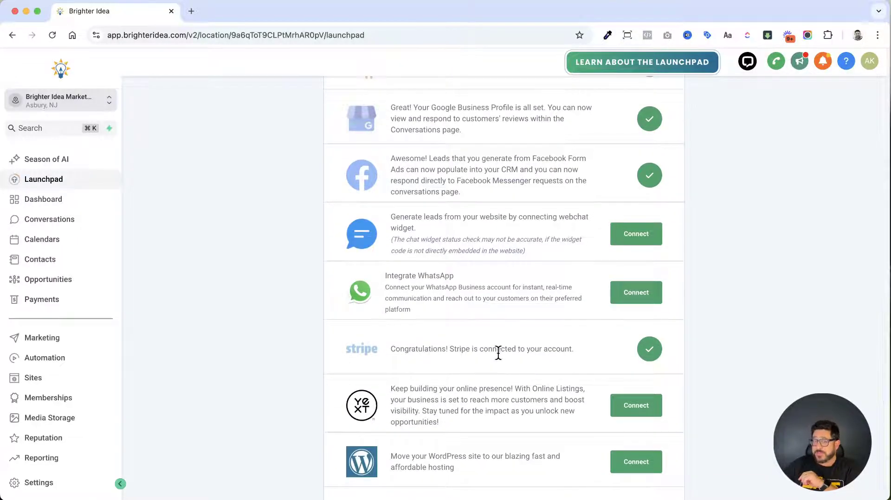
pyautogui.scroll(-2, 499, 352)
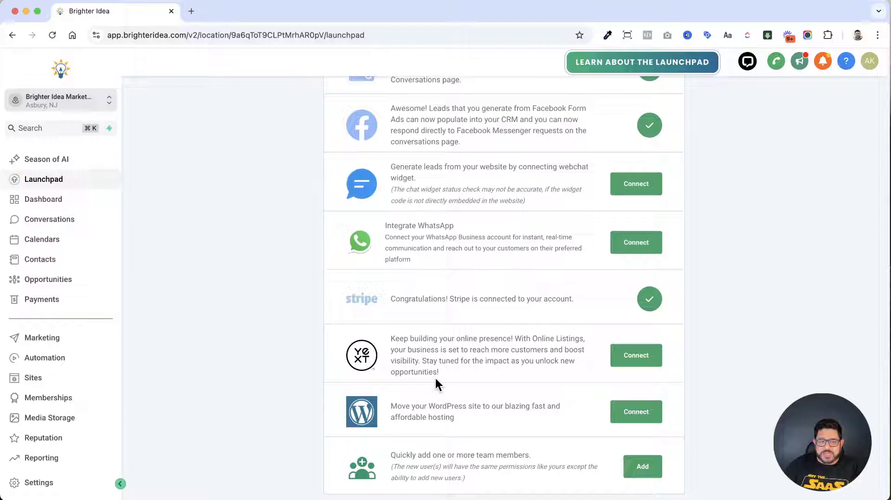
pyautogui.scroll(-2, 46, 403)
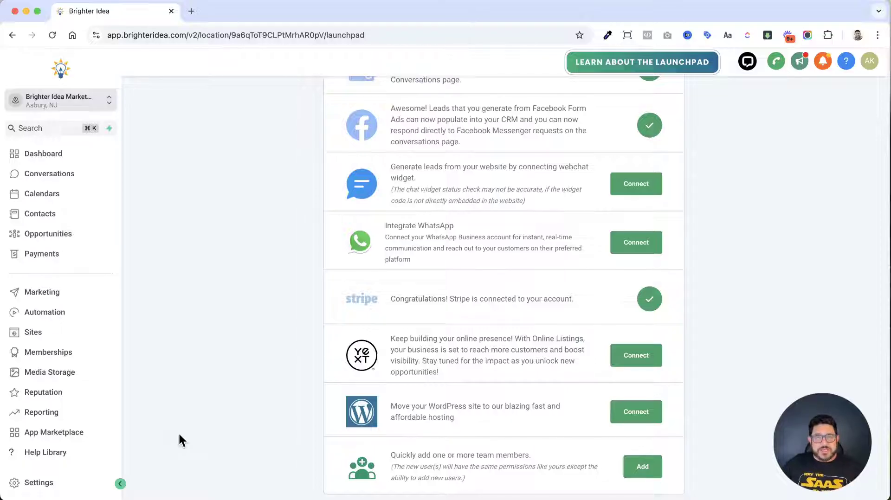
pyautogui.click(79, 405)
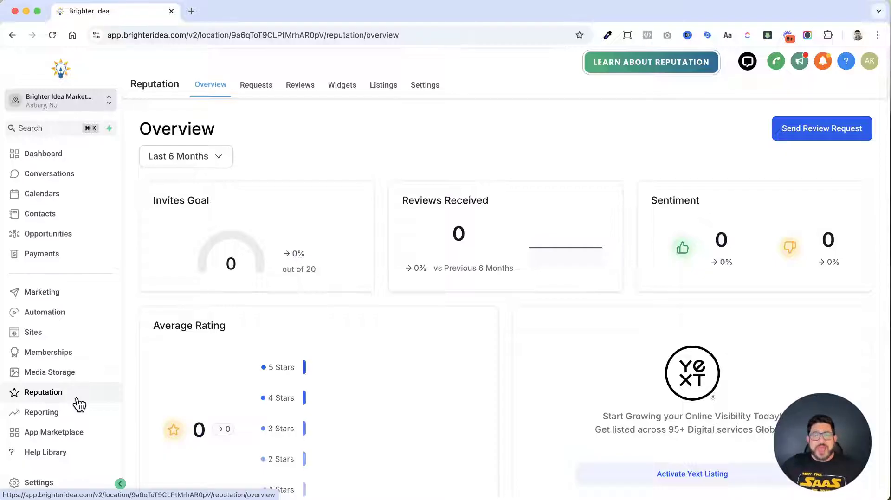
pyautogui.click(310, 90)
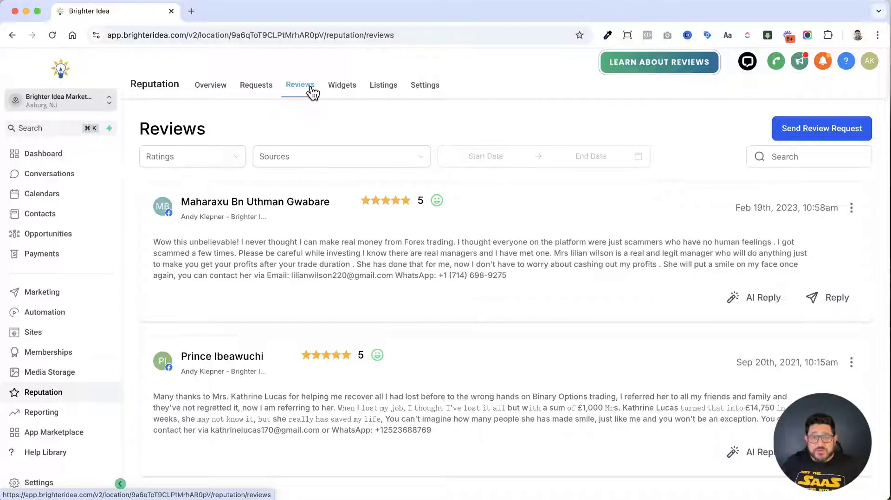
pyautogui.scroll(-1, 624, 328)
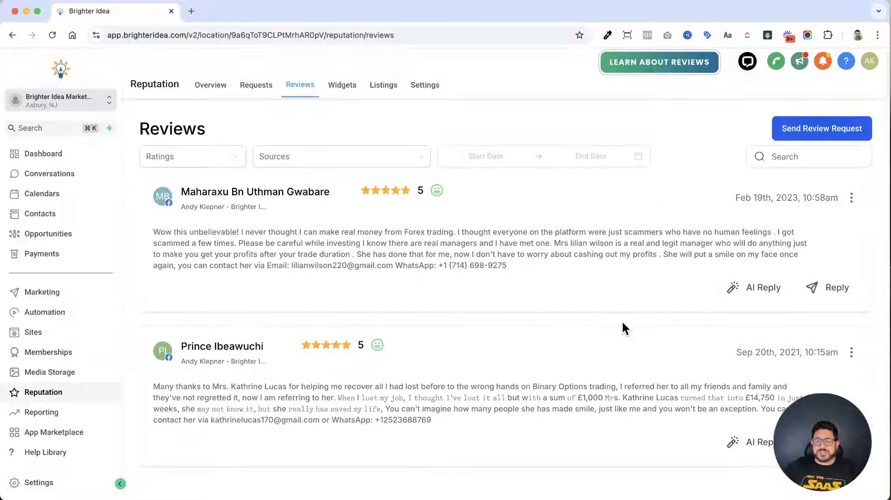
pyautogui.click(807, 128)
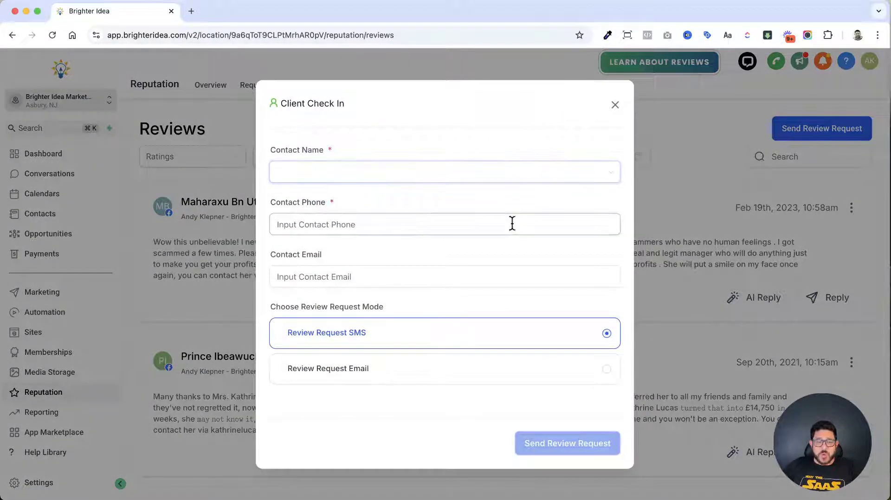
pyautogui.click(613, 107)
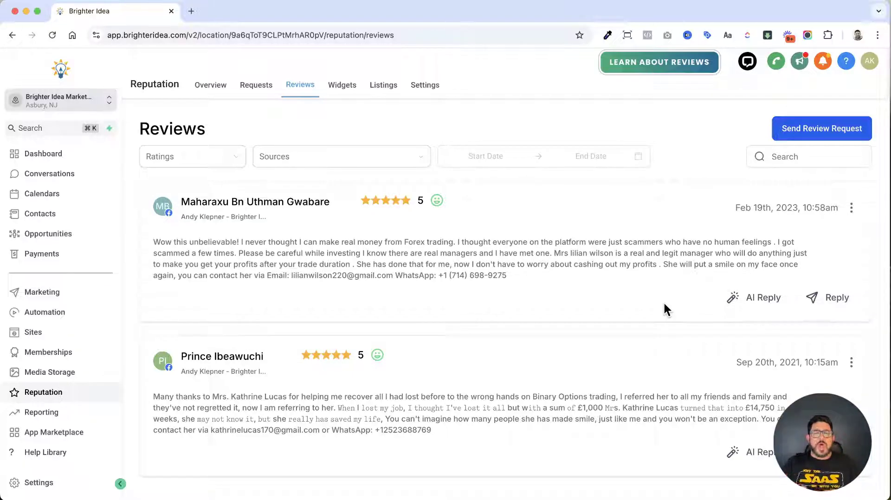
pyautogui.click(351, 90)
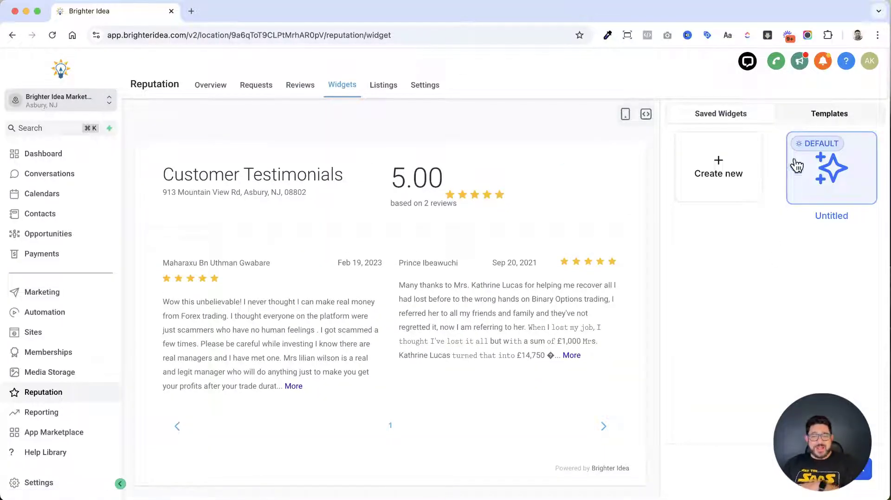
# - Glance at widget templates, then open the DEFAULT saved review widget for editing
pyautogui.click(821, 120)
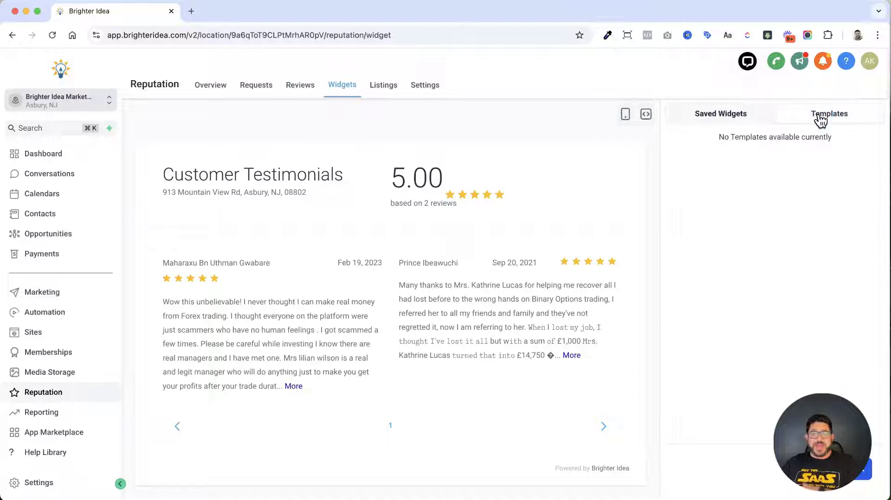
pyautogui.click(742, 123)
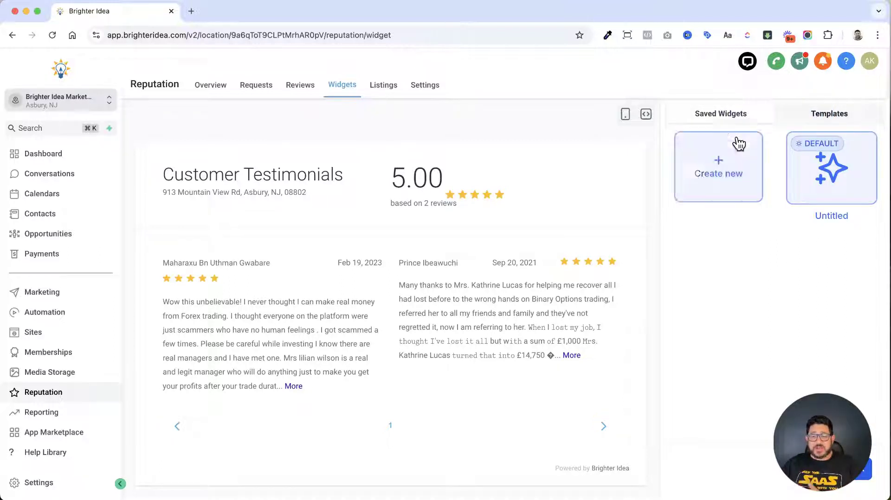
pyautogui.click(831, 168)
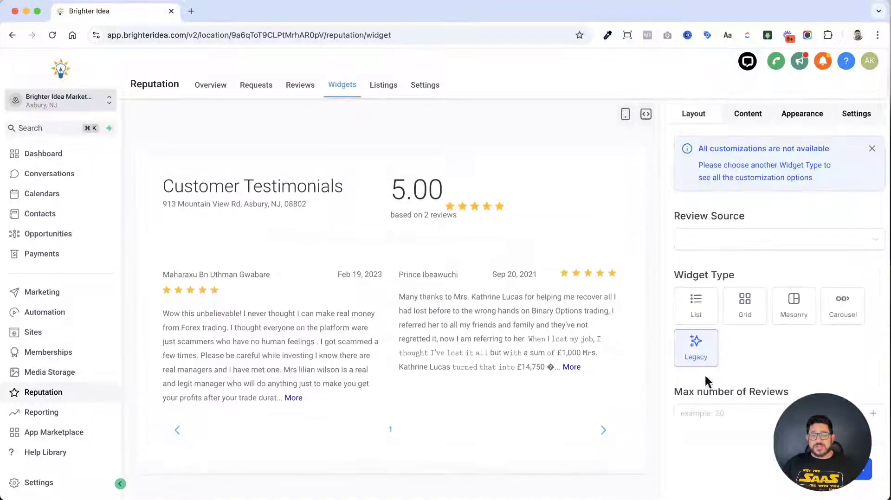
# - Try List, Grid and Masonry layouts, settling on Carousel with minimum rating Any Rating
pyautogui.click(702, 308)
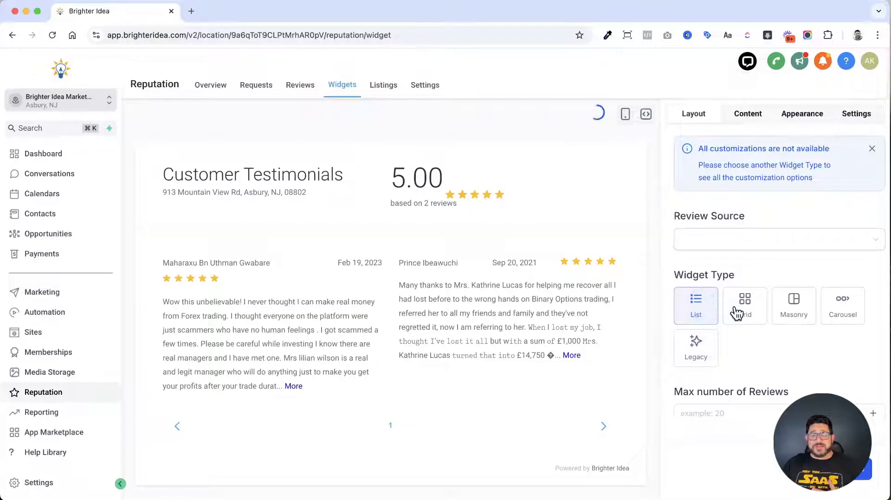
pyautogui.click(757, 240)
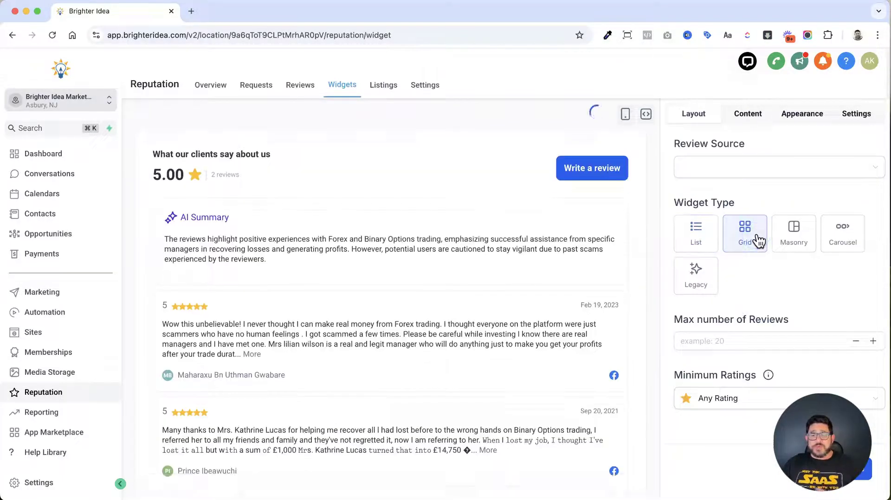
pyautogui.click(784, 241)
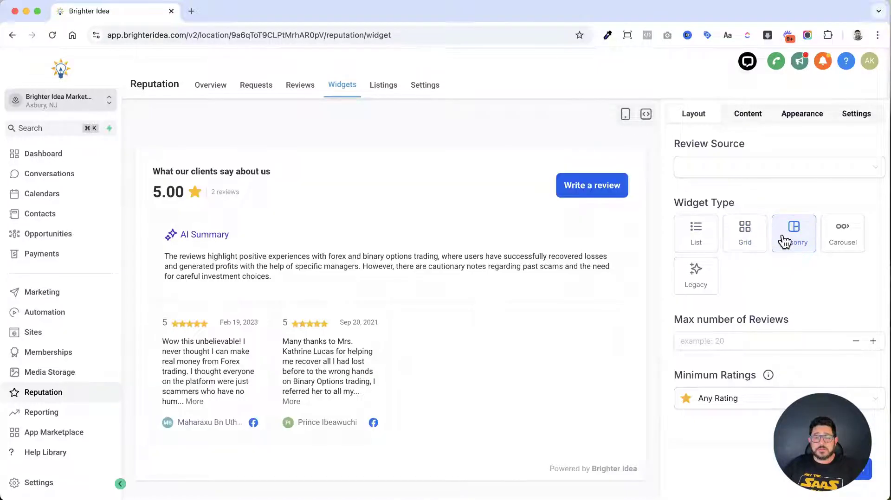
pyautogui.click(855, 241)
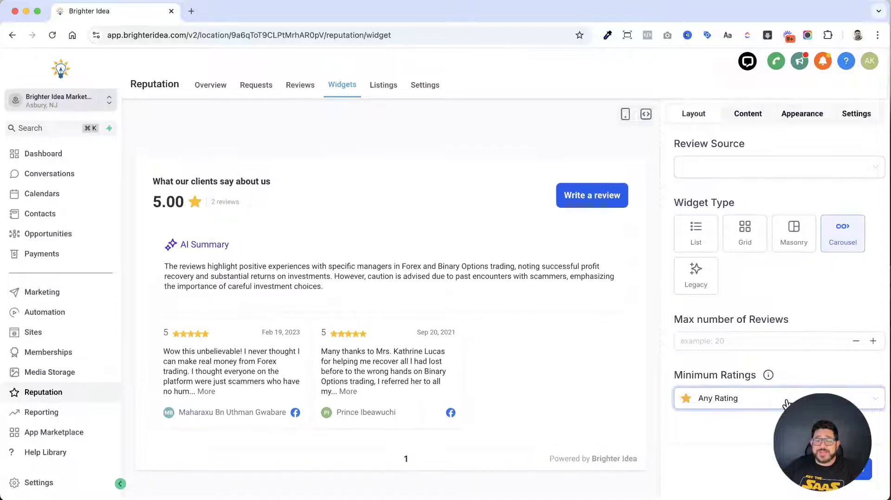
pyautogui.click(784, 398)
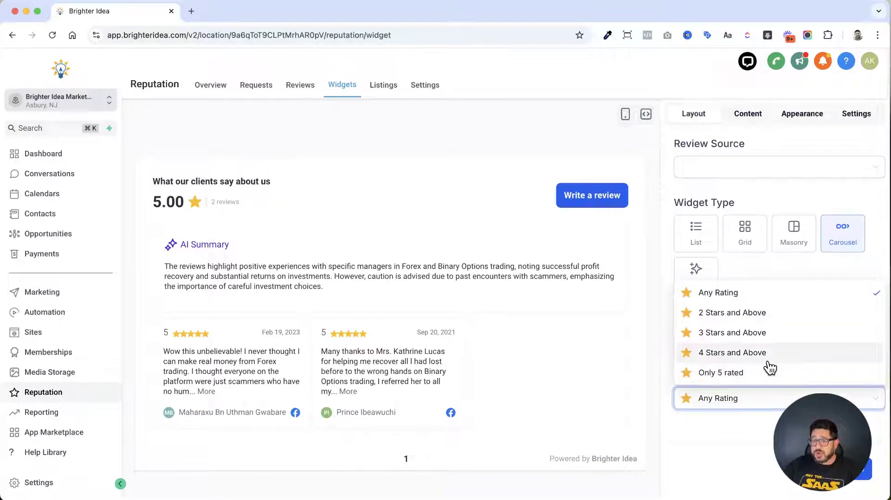
pyautogui.click(759, 266)
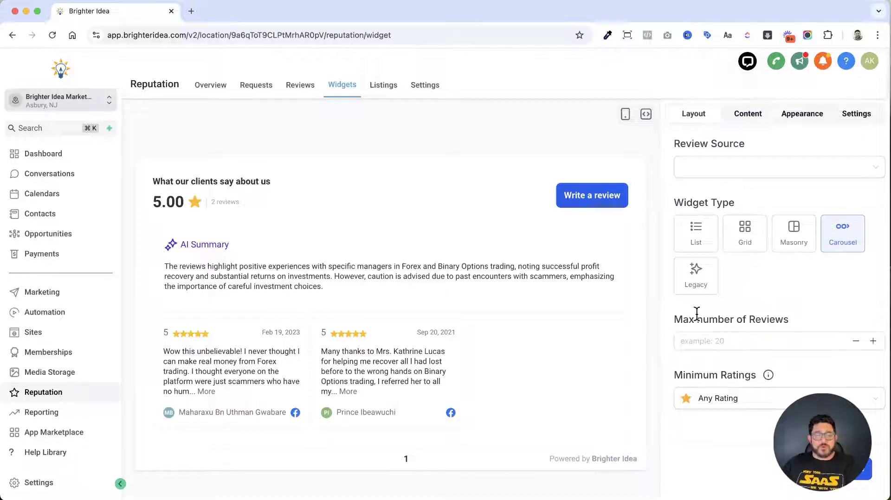
pyautogui.click(392, 86)
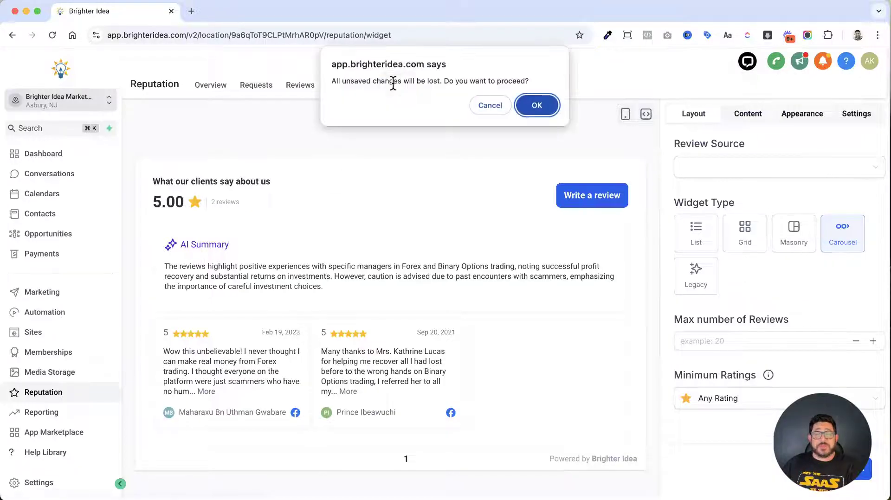
# - Discard the unsaved widget edits and view the Reputation overview of invites, reviews and sentiment
pyautogui.click(533, 103)
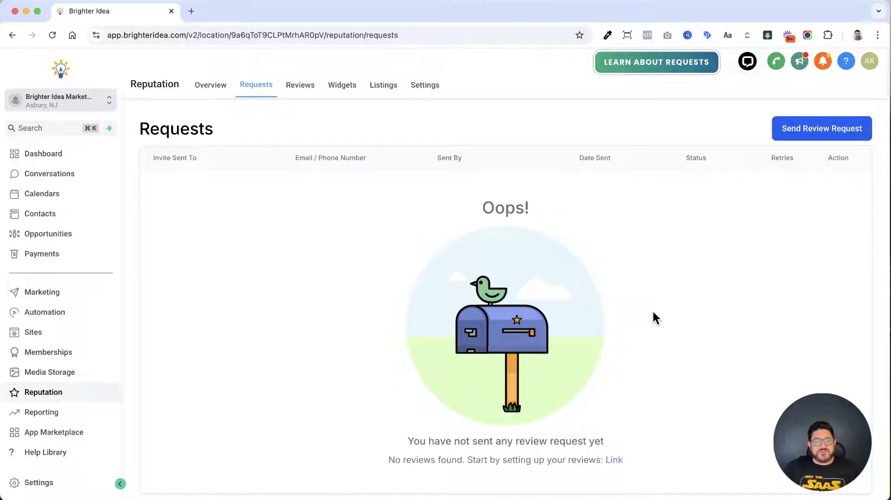
pyautogui.click(213, 85)
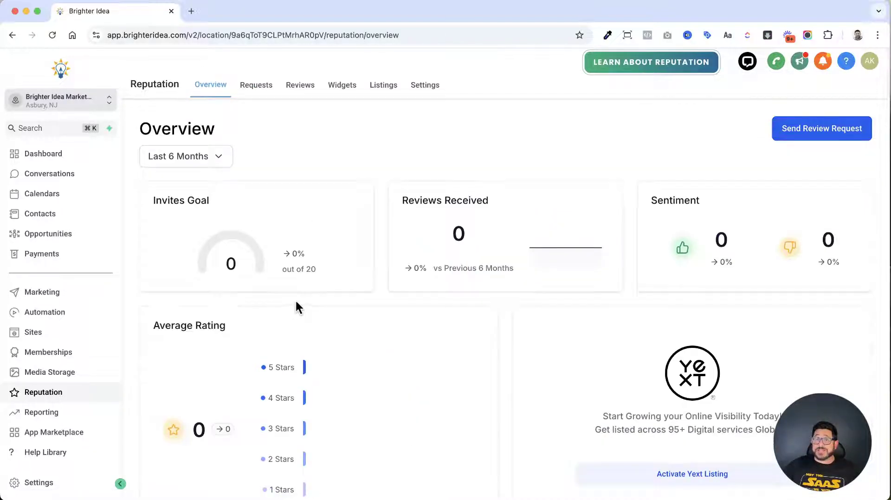
pyautogui.click(36, 335)
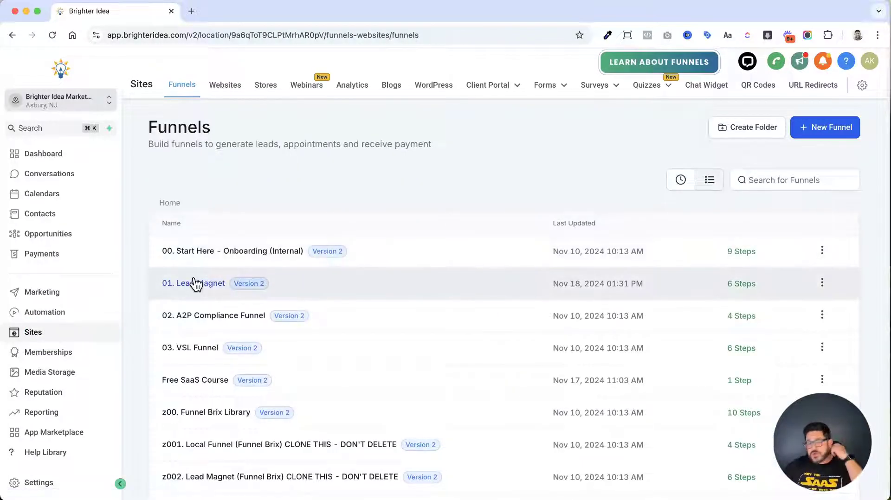
# - Look at the 01. Lead Magnet funnel steps, then the Websites list with SaaSPRENEUR Website
pyautogui.click(194, 280)
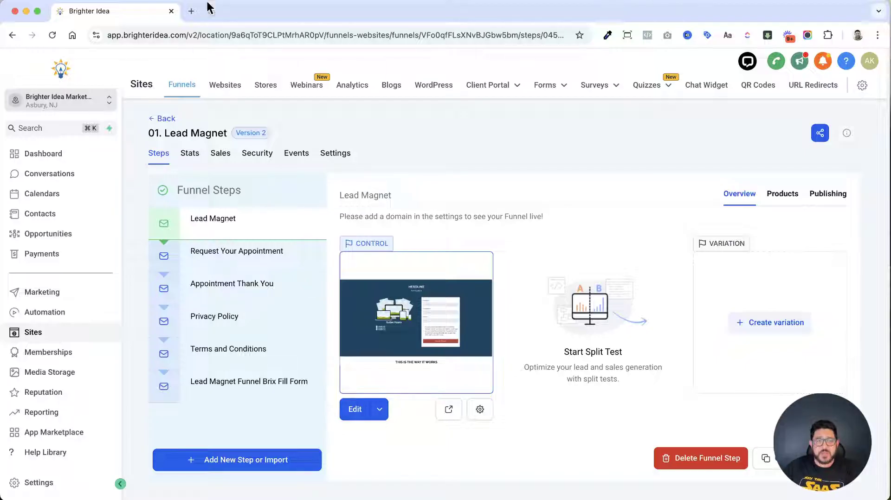
pyautogui.click(229, 94)
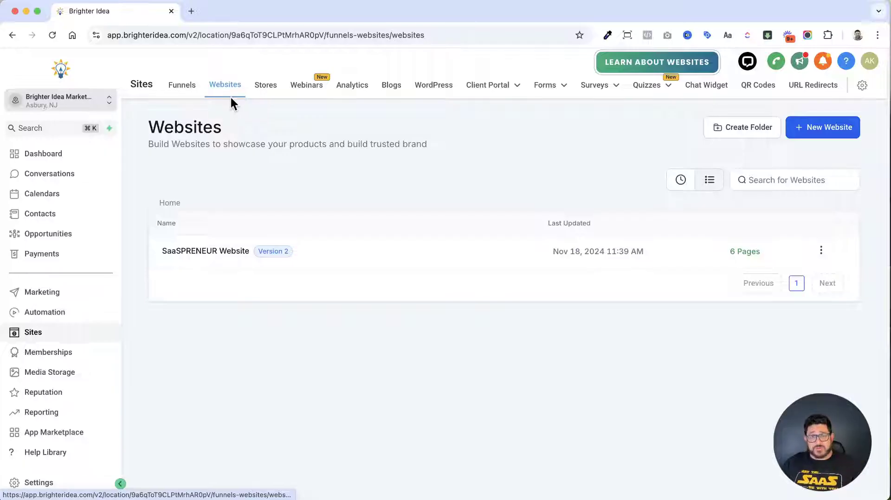
# - Browse the website template library and preview the Travel Bureau template, then close it
pyautogui.click(806, 135)
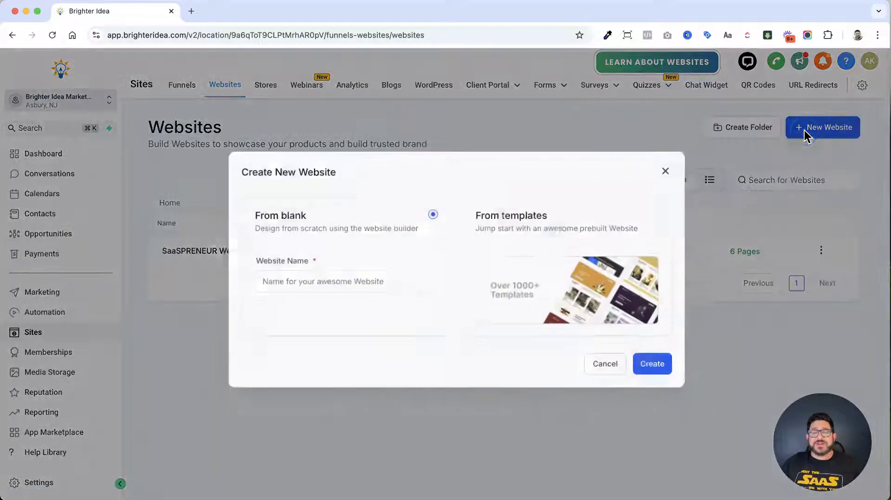
pyautogui.click(550, 297)
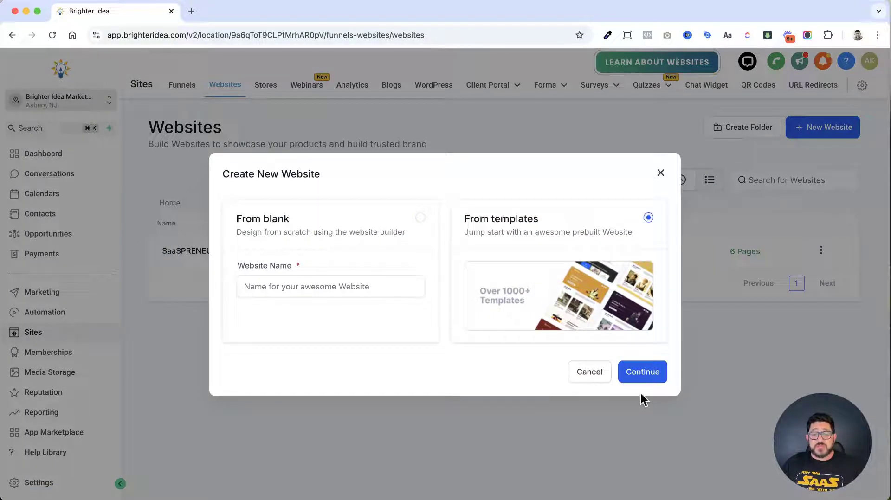
pyautogui.click(644, 371)
pyautogui.scroll(-5, 645, 371)
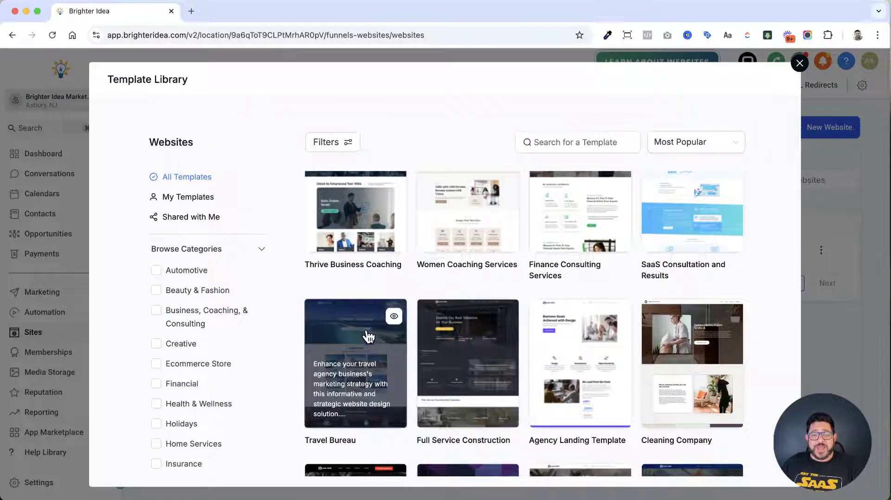
pyautogui.click(368, 387)
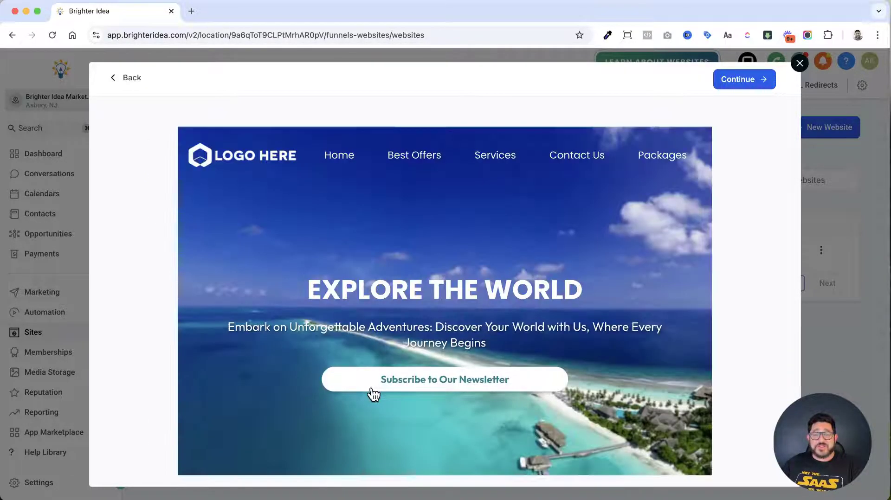
pyautogui.scroll(-1, 369, 387)
pyautogui.scroll(-3, 370, 386)
pyautogui.scroll(-5, 371, 385)
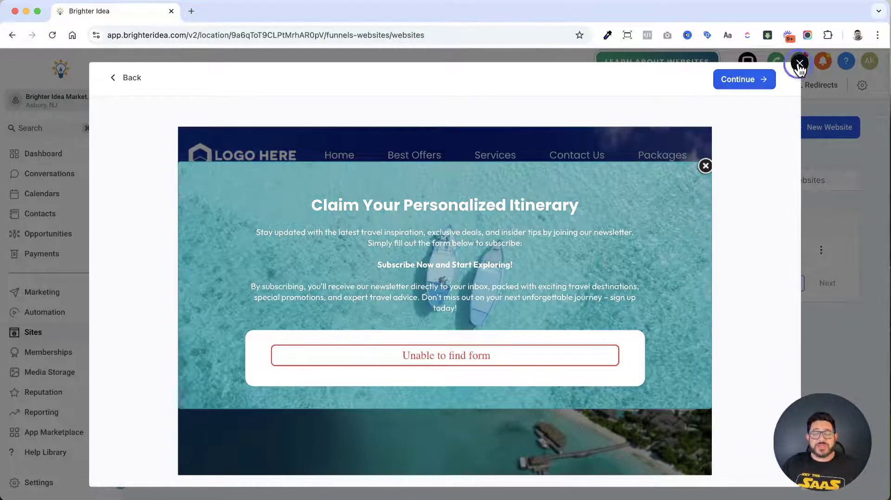
pyautogui.click(798, 63)
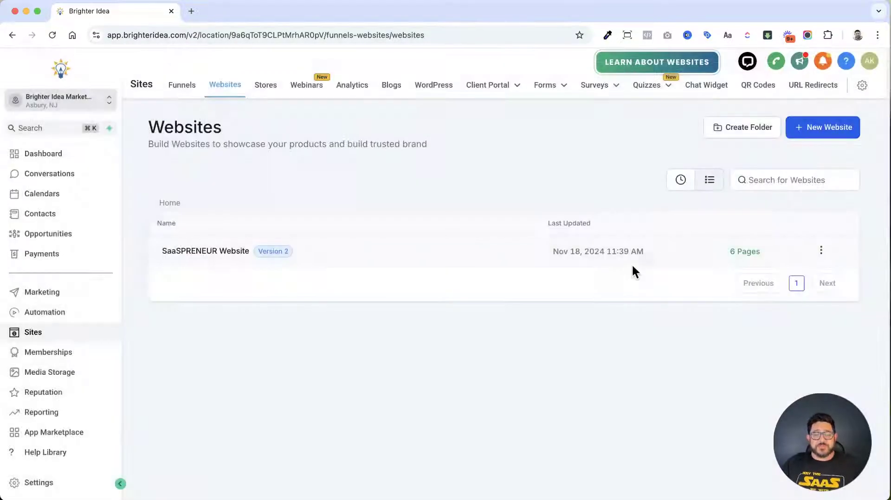
# - Check Sites analytics and the empty Stores page, then go to Marketing's Social Planner
pyautogui.click(366, 93)
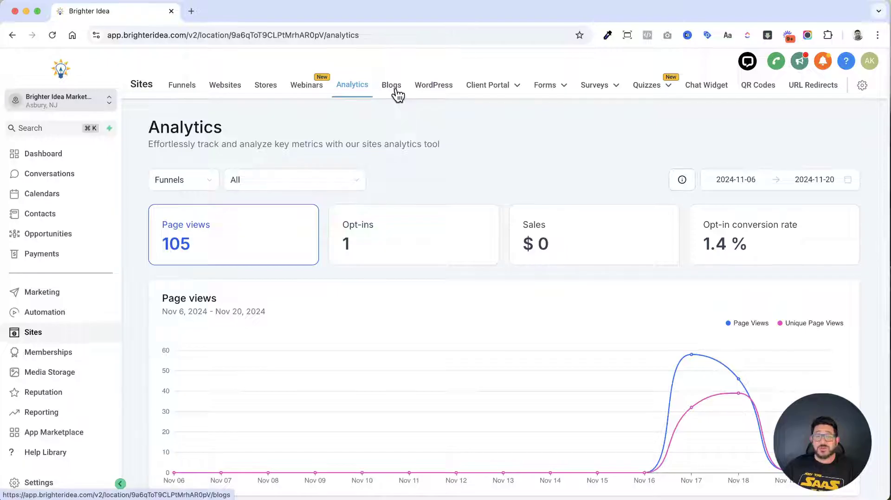
pyautogui.click(268, 86)
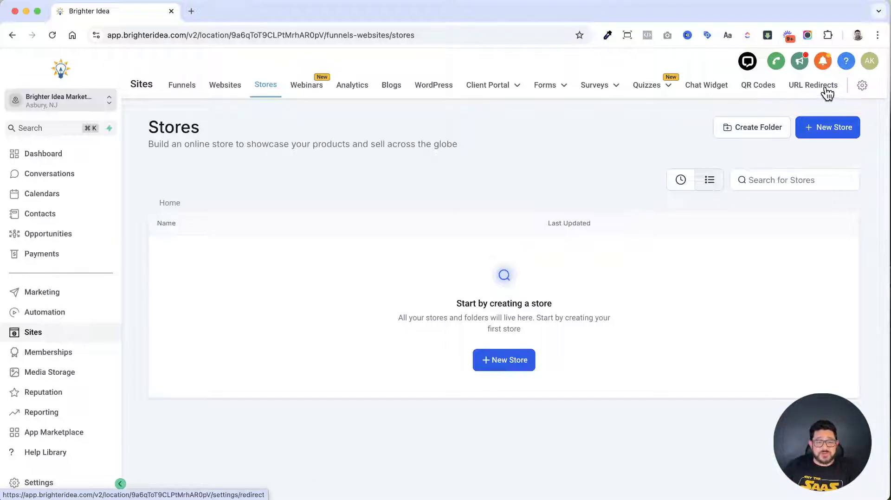
pyautogui.click(51, 293)
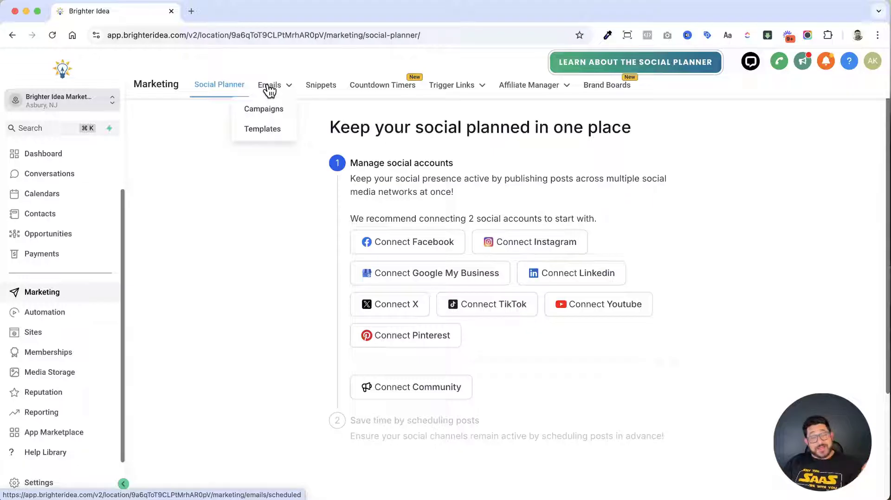
pyautogui.moveTo(269, 85)
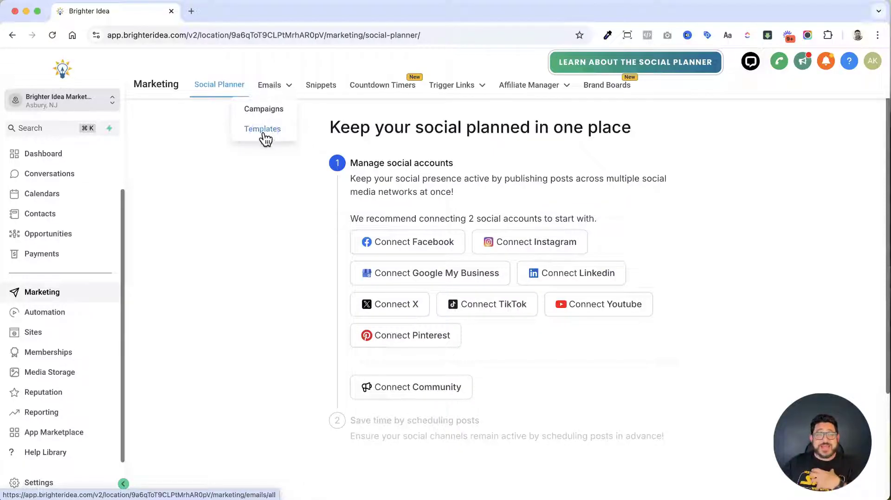
# - Show the email templates, including the SaaSPRENEUR nurture folder and AI Employee Playbook emails
pyautogui.click(262, 130)
pyautogui.click(821, 212)
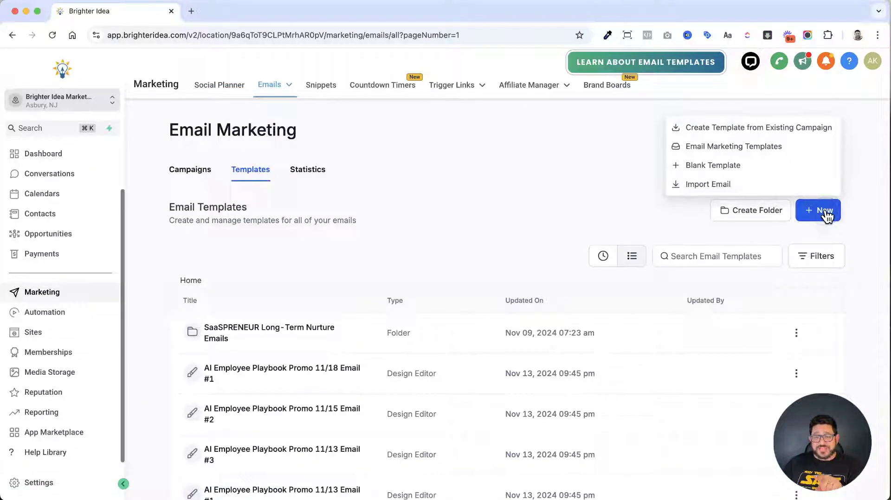
pyautogui.click(751, 149)
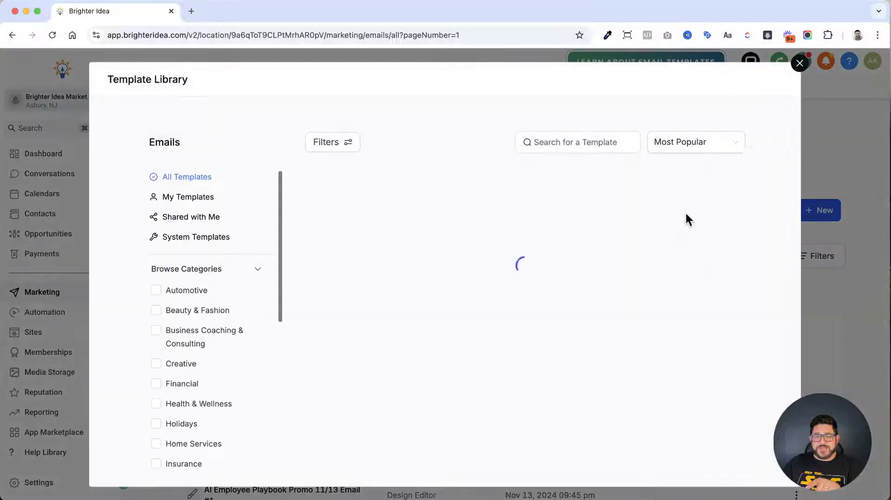
pyautogui.scroll(-5, 603, 302)
pyautogui.scroll(-2, 603, 301)
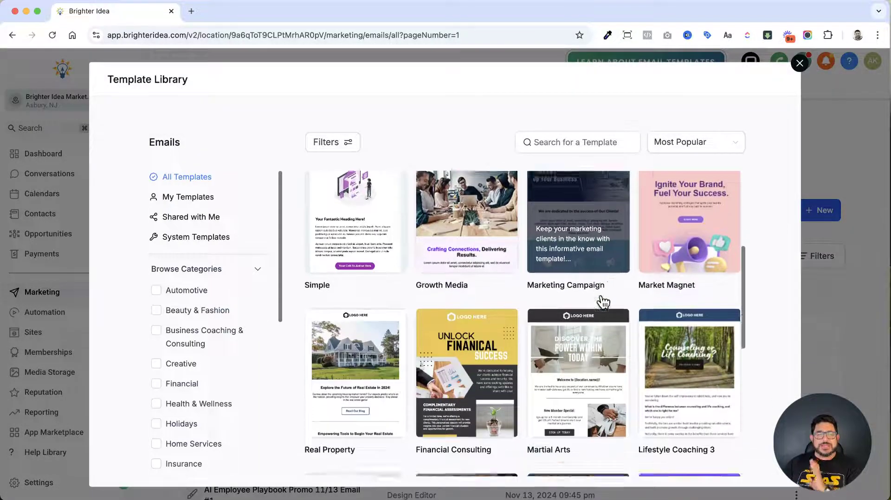
pyautogui.scroll(-2, 603, 301)
pyautogui.scroll(-1, 606, 300)
pyautogui.scroll(-2, 603, 301)
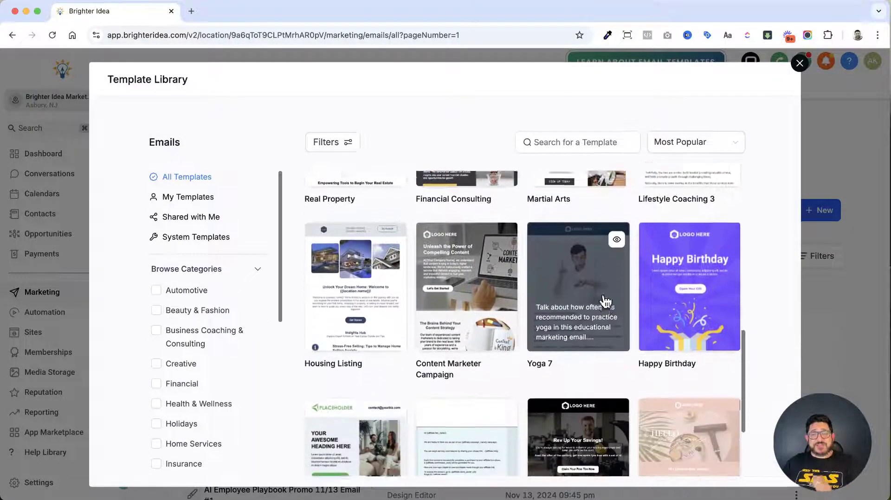
pyautogui.scroll(-1, 603, 301)
pyautogui.scroll(-2, 605, 297)
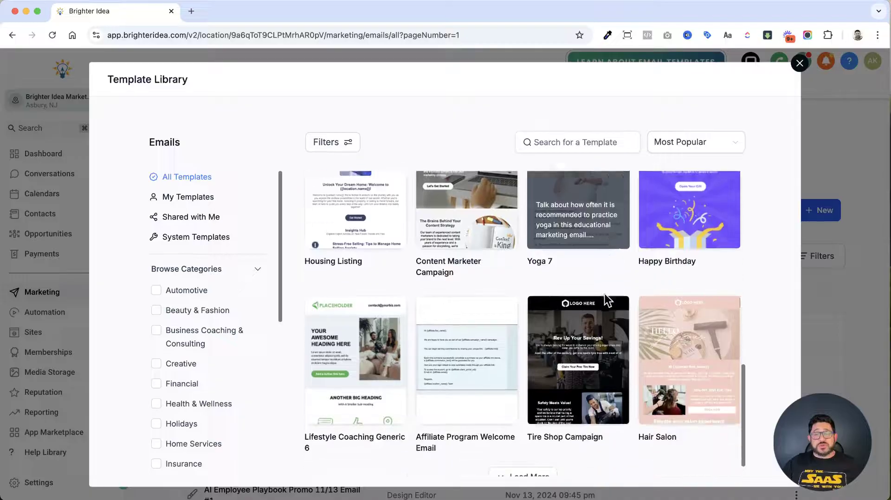
pyautogui.click(799, 63)
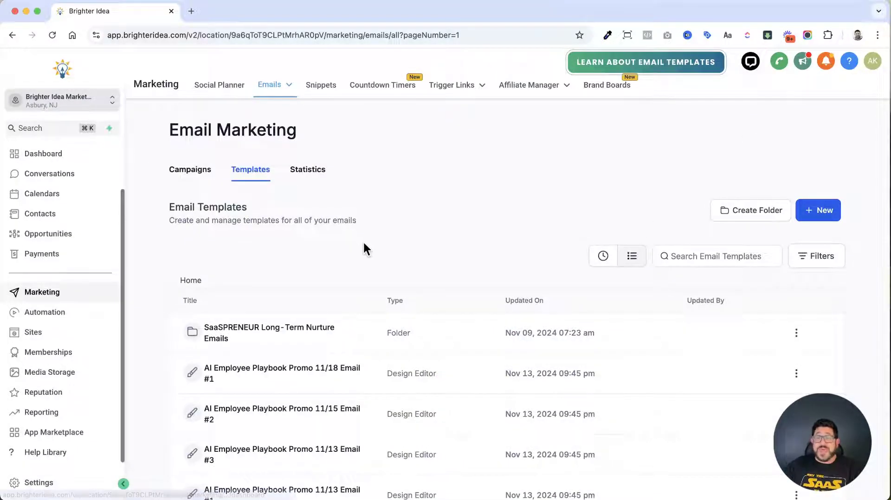
pyautogui.moveTo(529, 85)
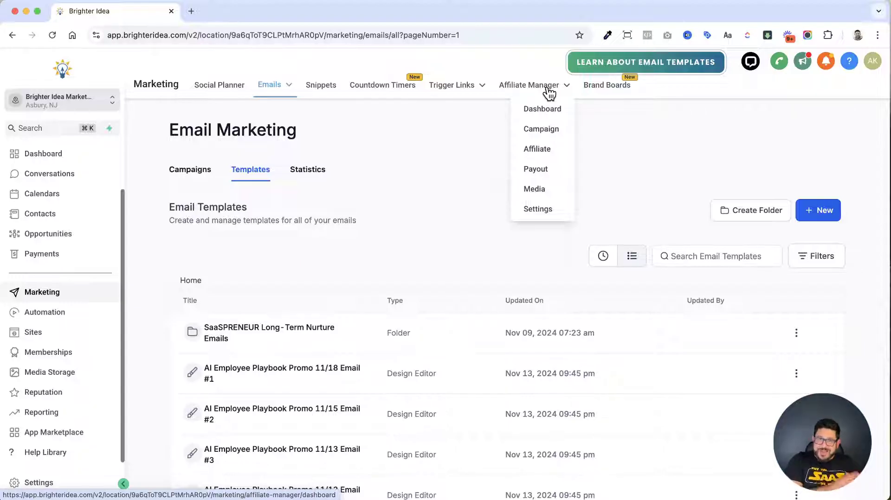
pyautogui.click(72, 355)
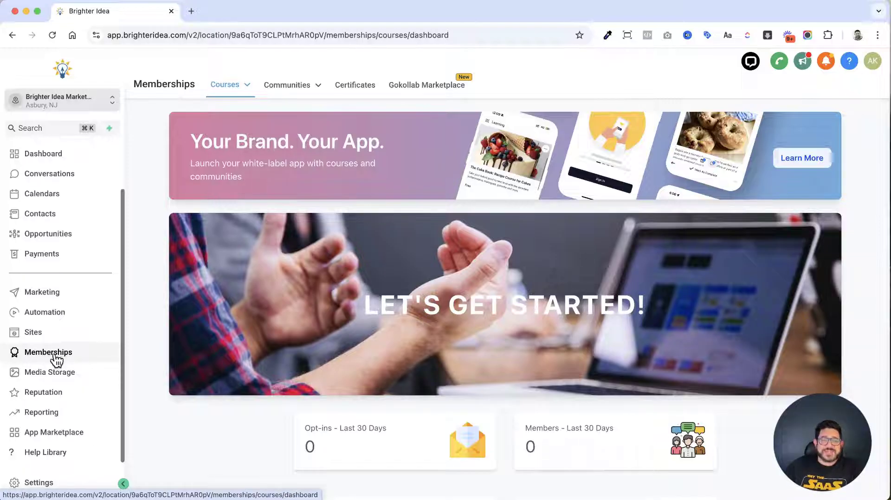
# - Go to the Automation workflow list and enter the 00. New Lead Automations folder
pyautogui.click(88, 313)
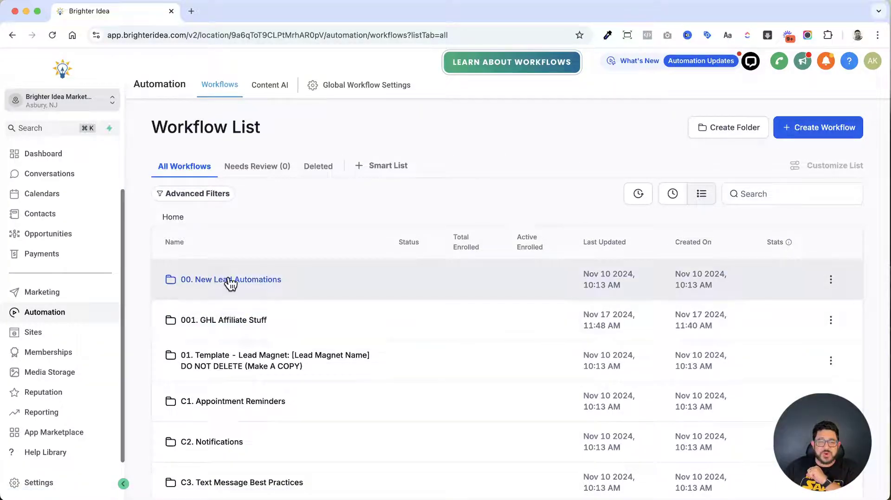
pyautogui.click(229, 282)
# - Review the L00. Lead Magnet Fulfillment workflow's trigger, tag, note, opportunity and email steps
pyautogui.click(229, 281)
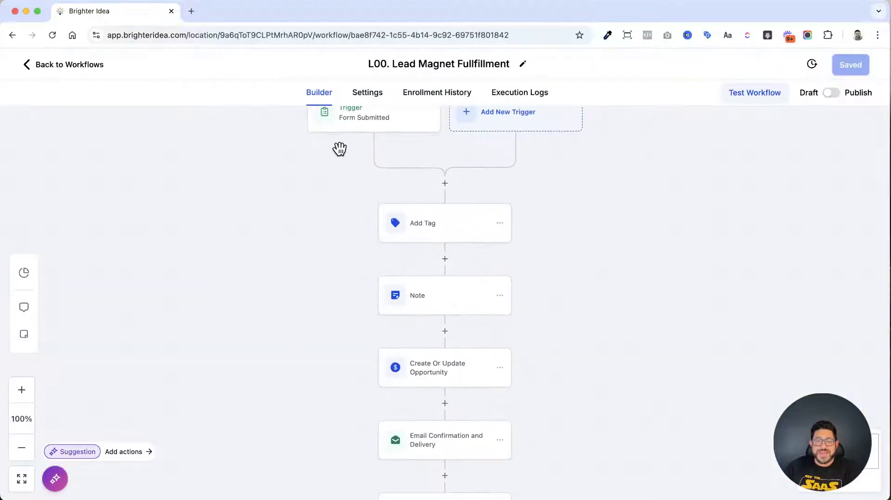
pyautogui.scroll(-3, 444, 255)
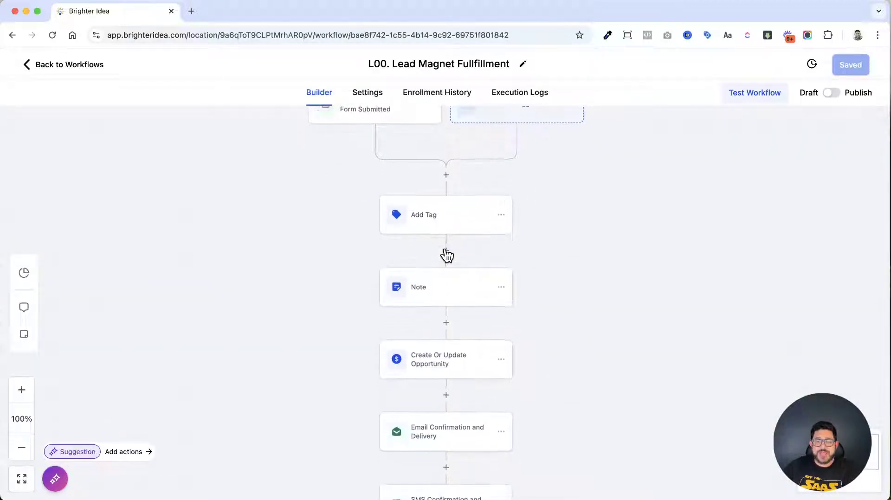
pyautogui.scroll(-3, 452, 360)
pyautogui.scroll(-5, 452, 367)
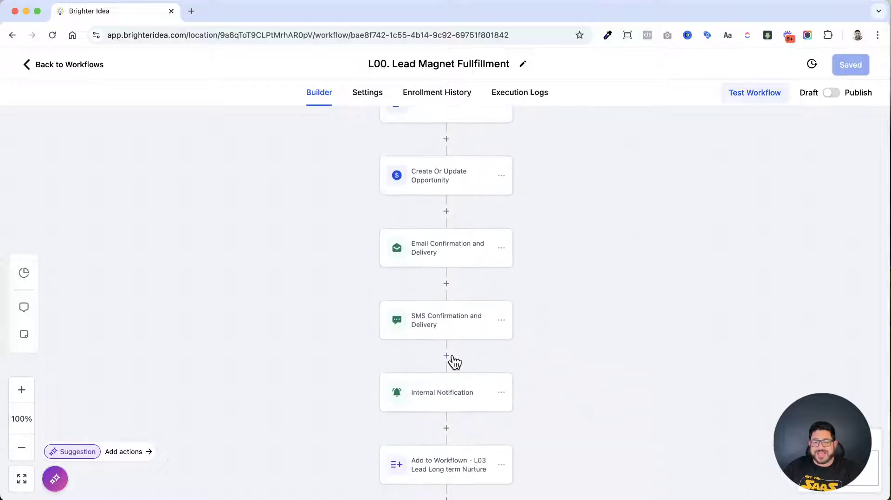
pyautogui.scroll(-2, 457, 343)
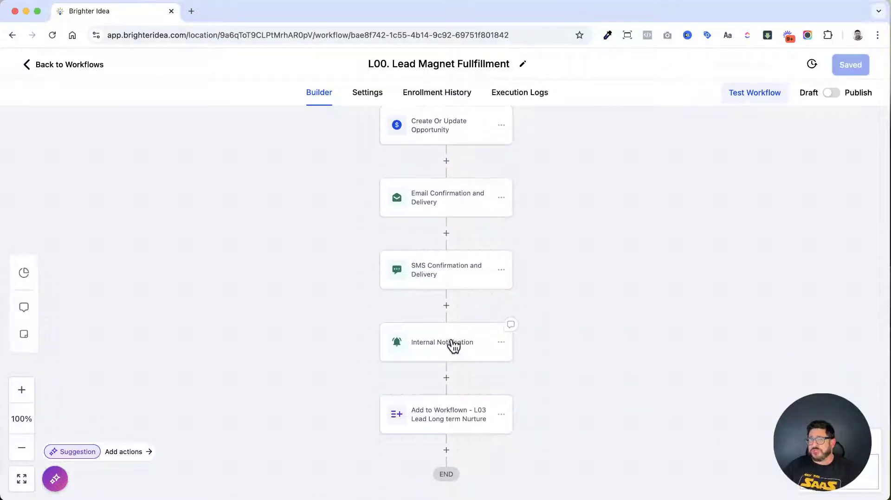
pyautogui.scroll(4, 453, 344)
pyautogui.scroll(2, 453, 344)
pyautogui.scroll(1, 453, 344)
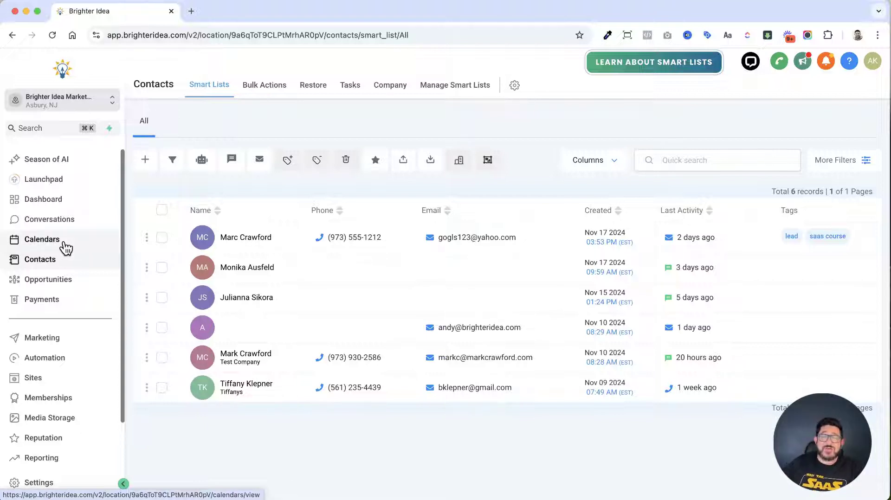
pyautogui.click(65, 249)
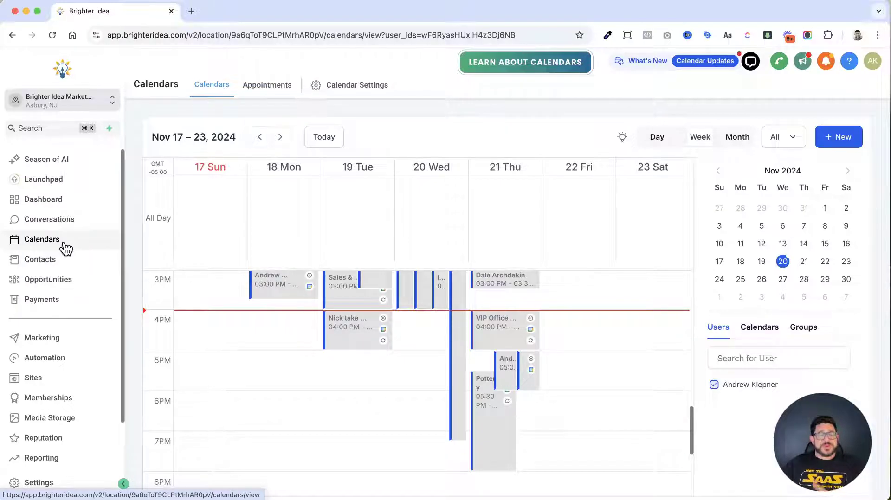
# - Check the empty Invoices page, then the Lead Magnet pipeline's Opportunities board
pyautogui.click(47, 301)
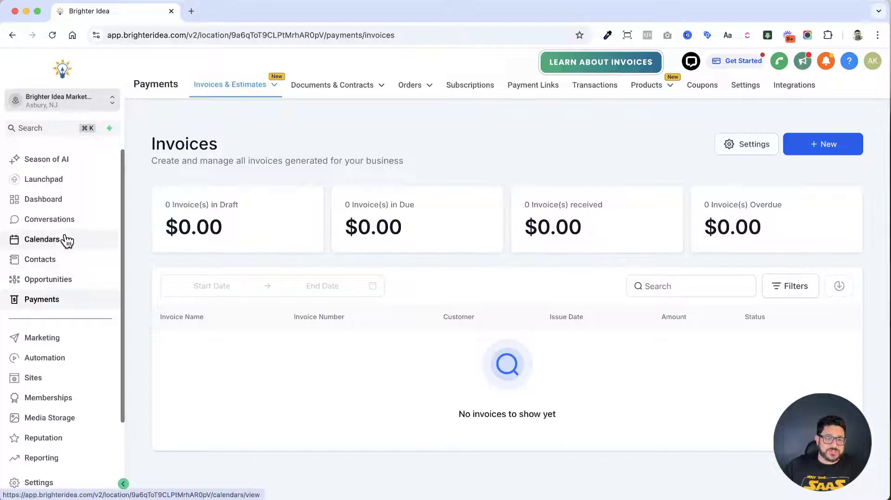
pyautogui.click(74, 279)
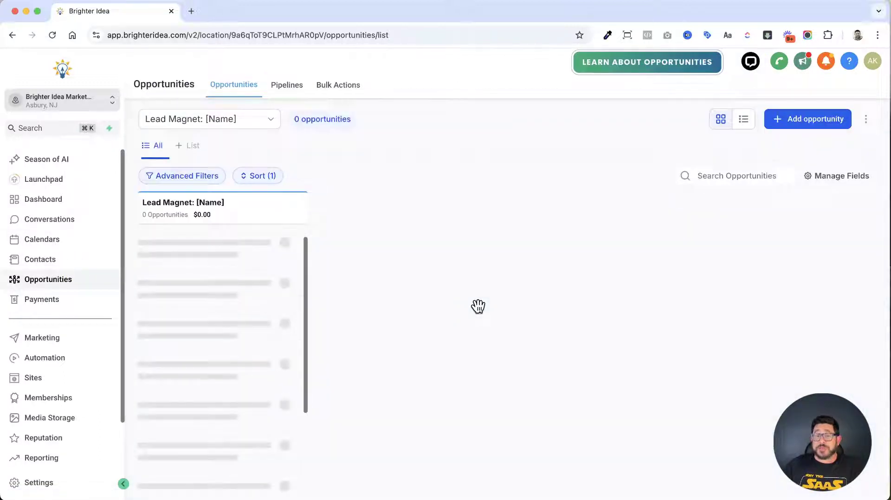
# - Switch the opportunities board to the empty Lead Management Pipeline
pyautogui.click(235, 122)
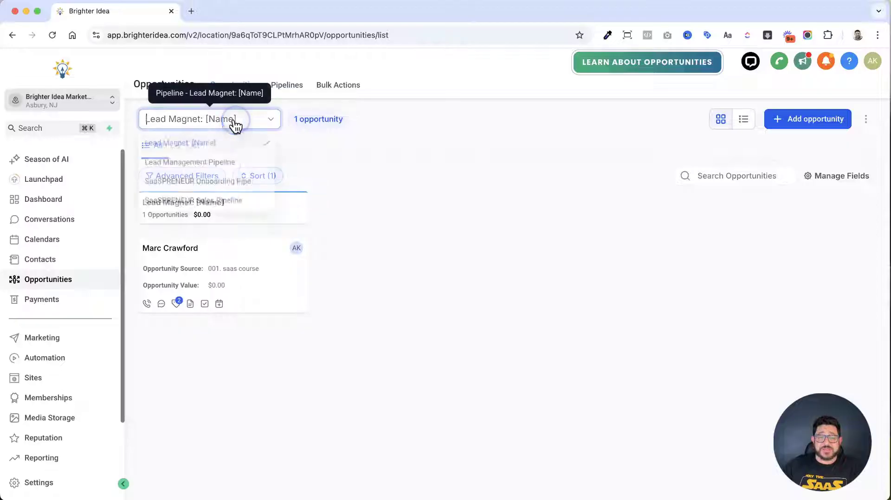
pyautogui.click(222, 165)
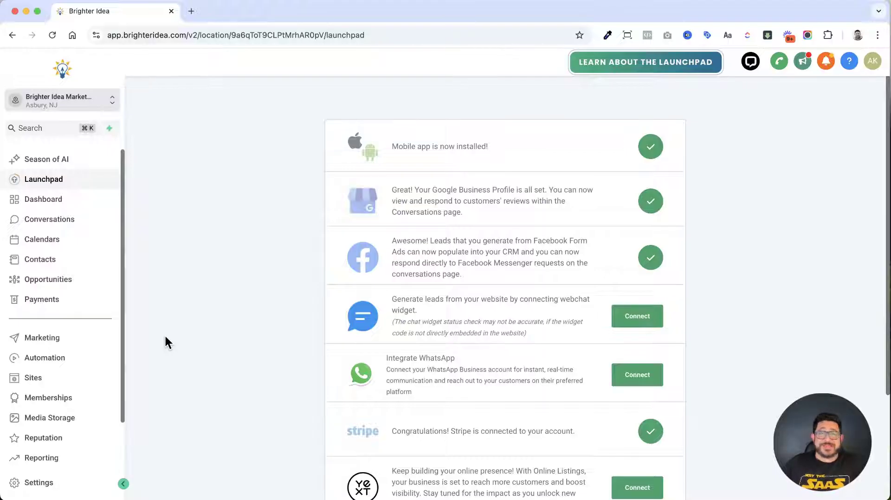
# - Open Conversation AI settings, where the bot is Off and SMS is the supported channel
pyautogui.click(58, 482)
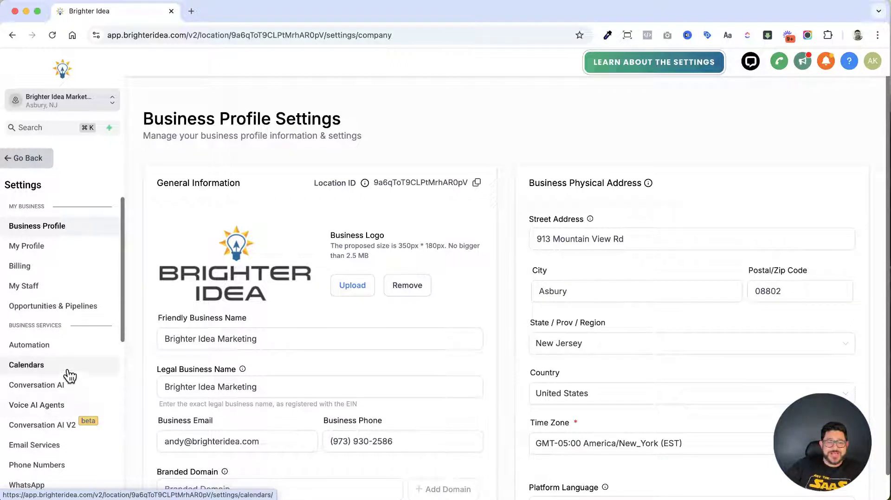
pyautogui.click(64, 386)
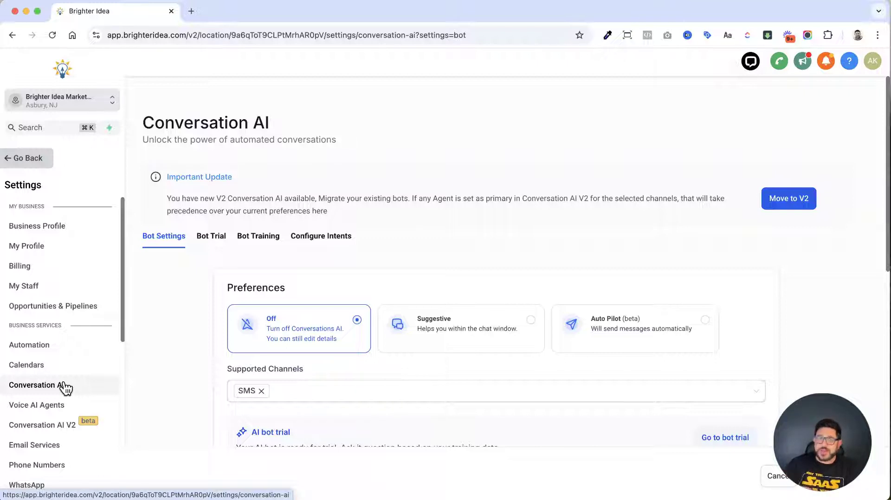
# - Open voice agent Chris for Home Town Plumbers and review its Mark voice and greeting
pyautogui.click(59, 404)
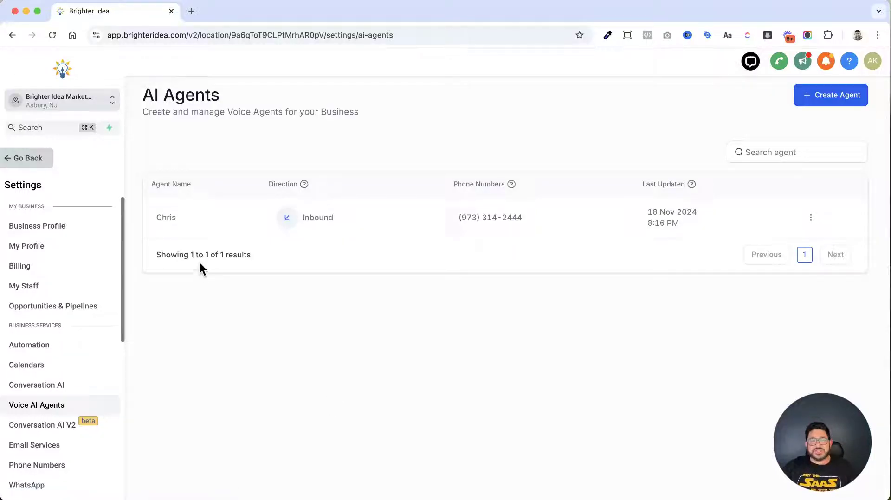
pyautogui.click(174, 218)
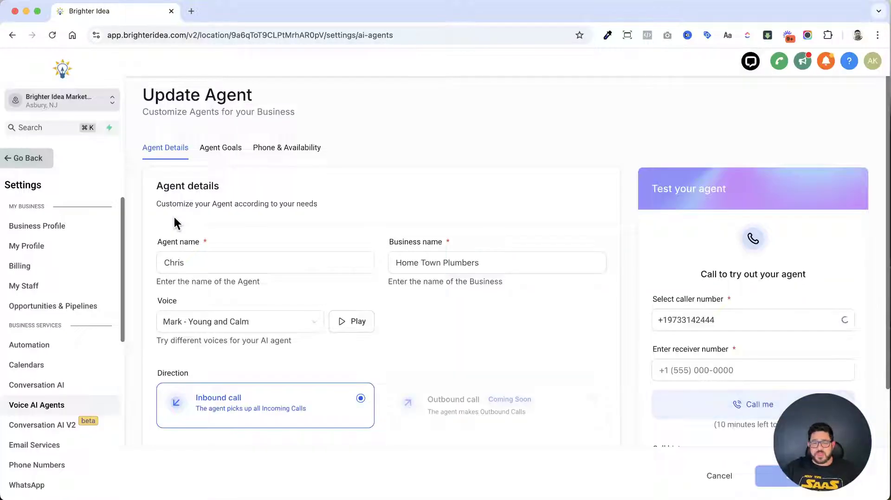
pyautogui.scroll(-2, 438, 318)
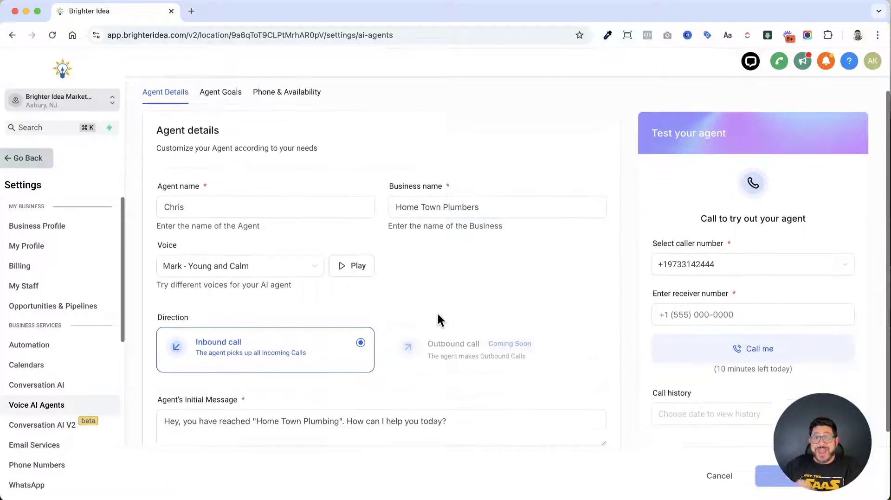
pyautogui.scroll(-1, 438, 315)
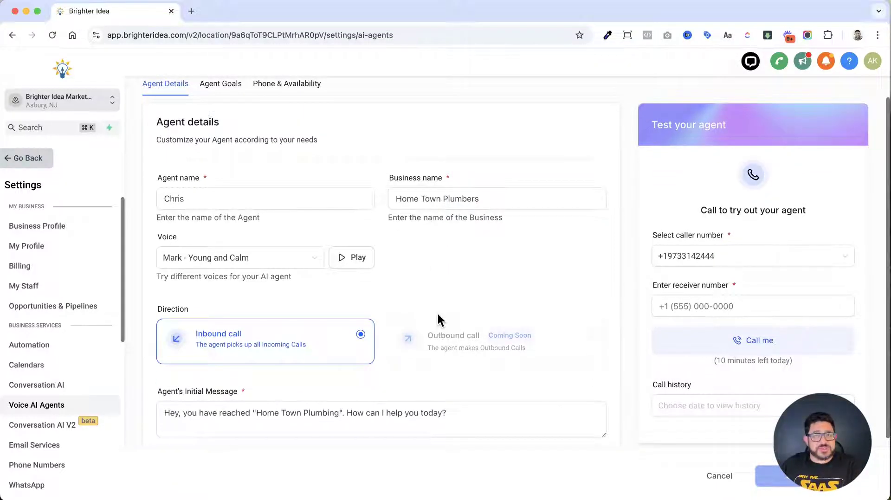
pyautogui.scroll(-2, 438, 315)
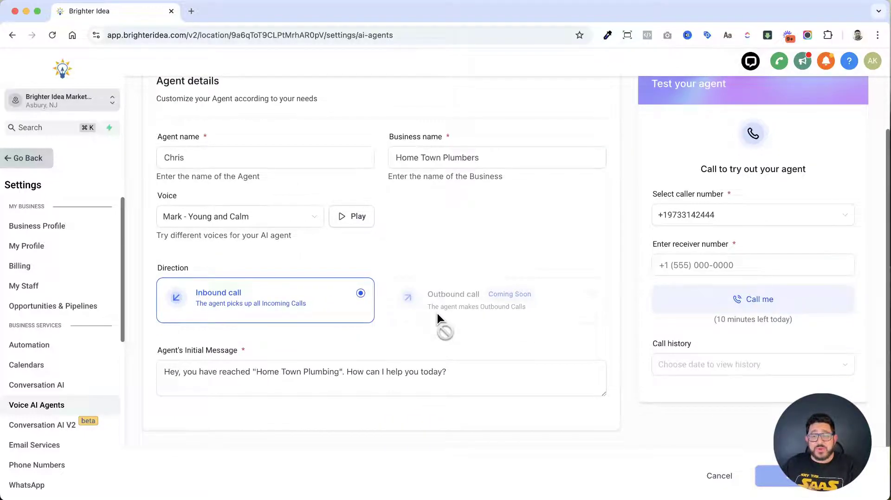
pyautogui.scroll(2, 437, 314)
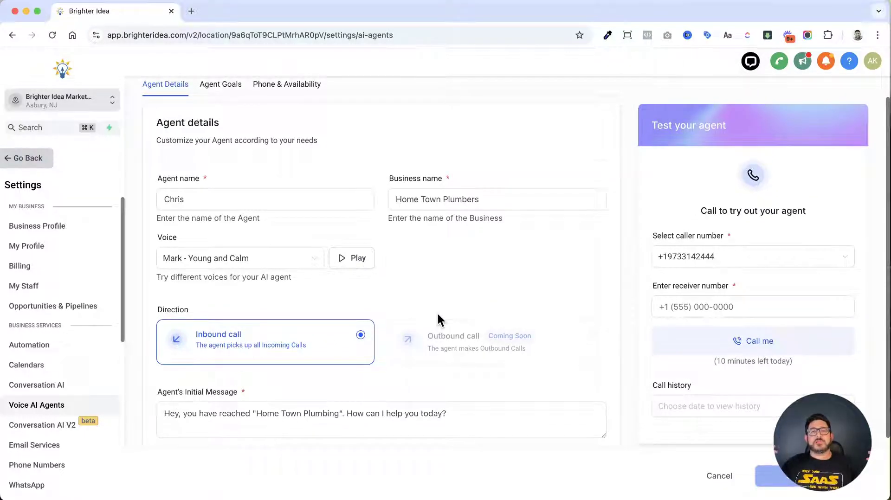